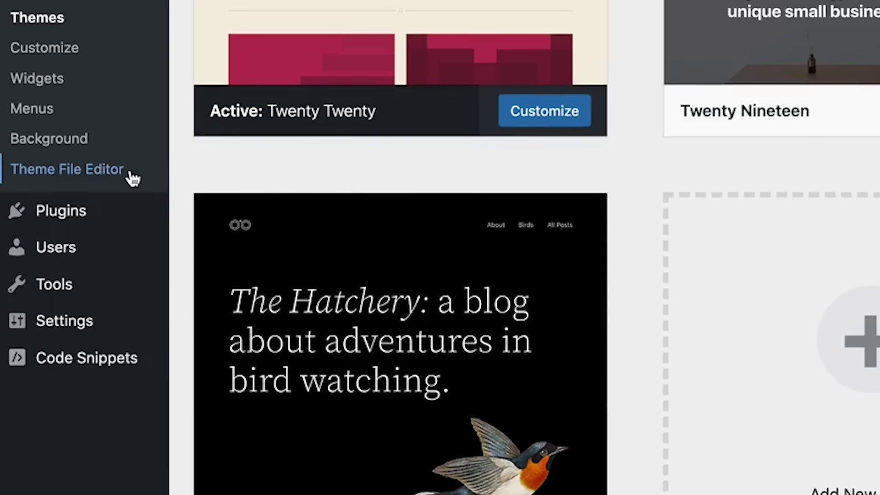
- Open the Theme File Editor and select Twenty Twenty's Theme Footer (footer.php)
{"action": "left_click", "coordinate": [73, 181]}
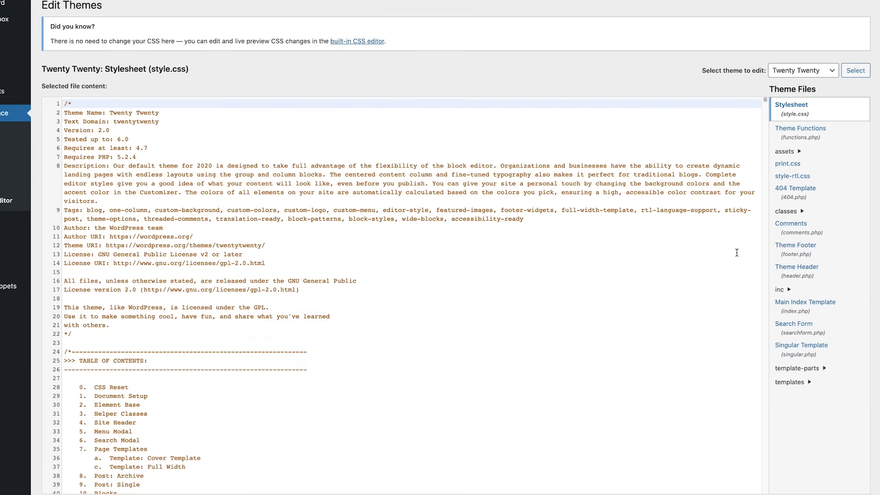
{"action": "left_click", "coordinate": [782, 253]}
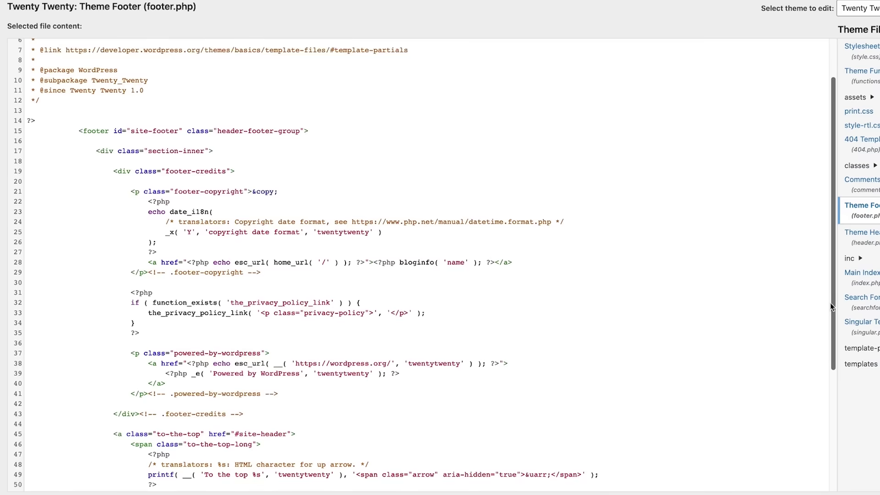
{"action": "scroll", "coordinate": [830, 303], "scroll_direction": "down", "scroll_amount": 3}
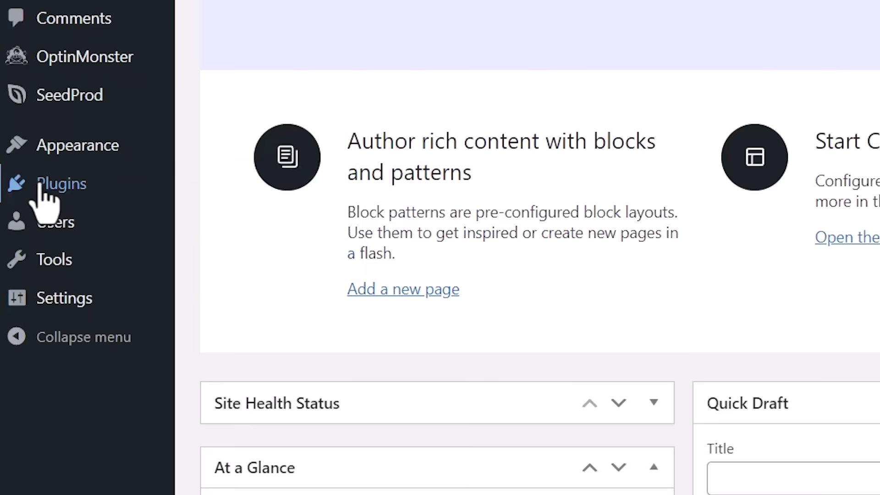
- Search the plugin directory for 'wp code' and install the WPCode plugin
{"action": "mouse_move", "coordinate": [41, 184]}
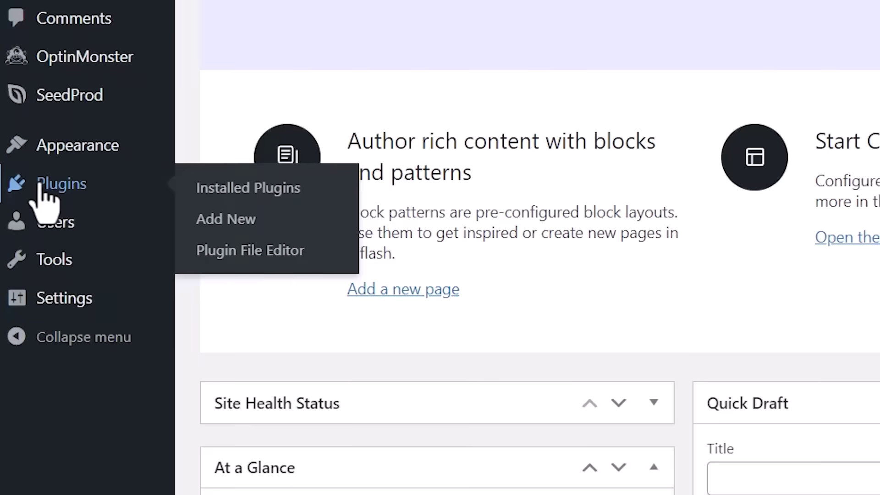
{"action": "left_click", "coordinate": [235, 224]}
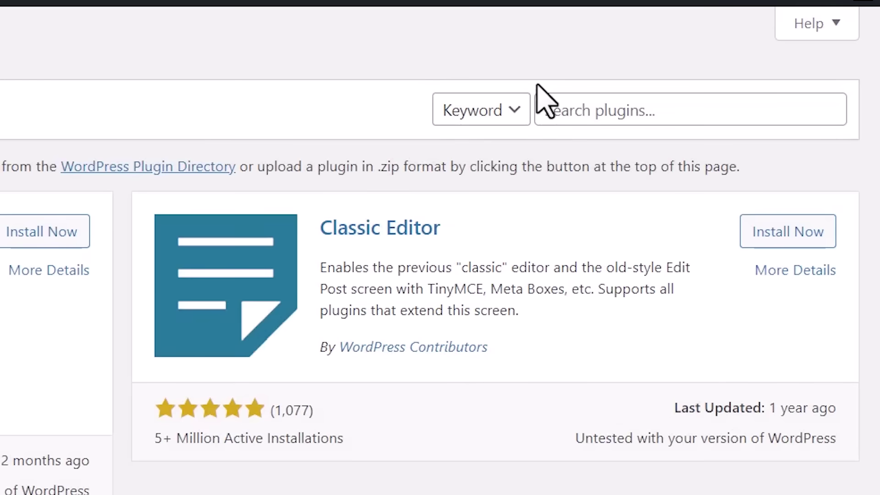
{"action": "left_click", "coordinate": [574, 103]}
{"action": "type", "text": "wp code"}
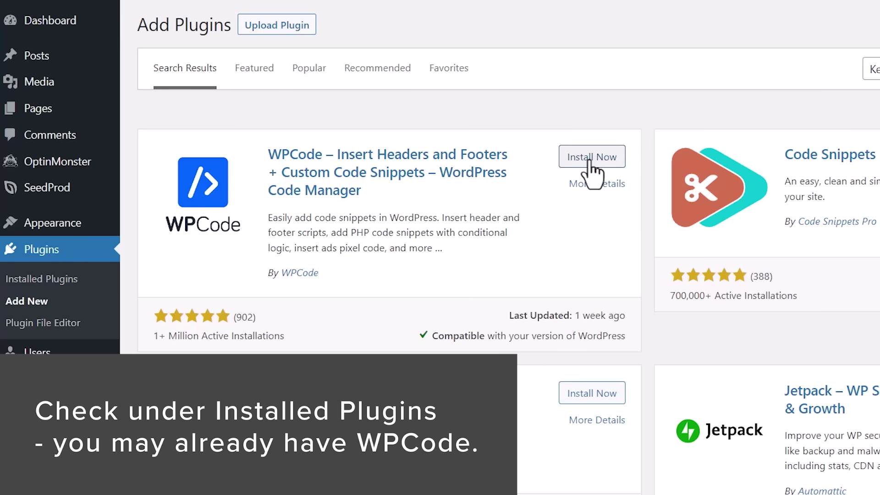
{"action": "left_click", "coordinate": [590, 161]}
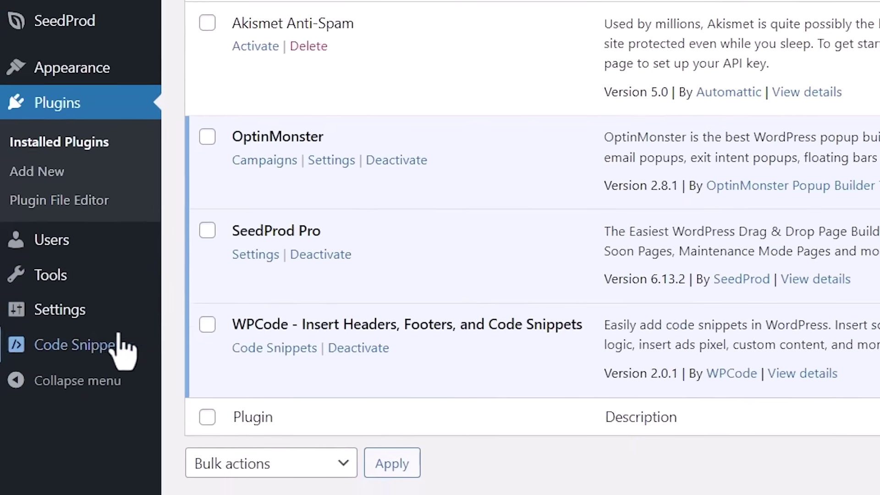
- Open WPCode's All Snippets list from the Code Snippets admin menu
{"action": "mouse_move", "coordinate": [62, 430]}
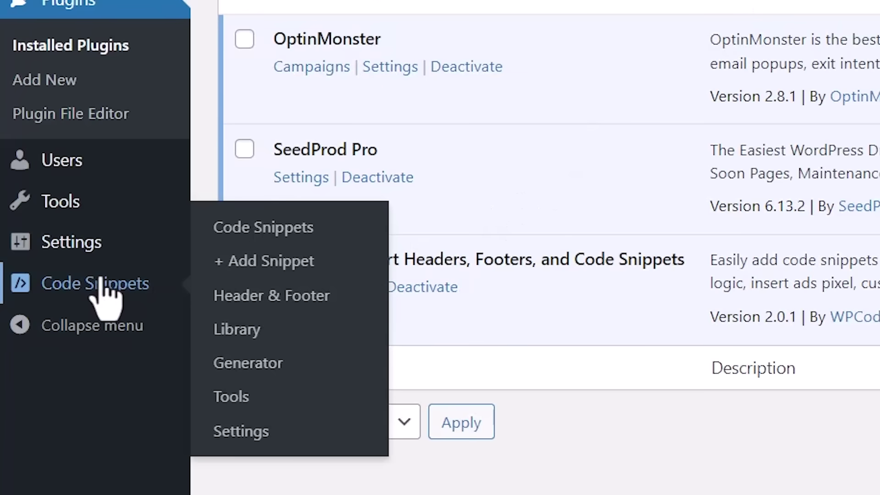
{"action": "left_click", "coordinate": [280, 229]}
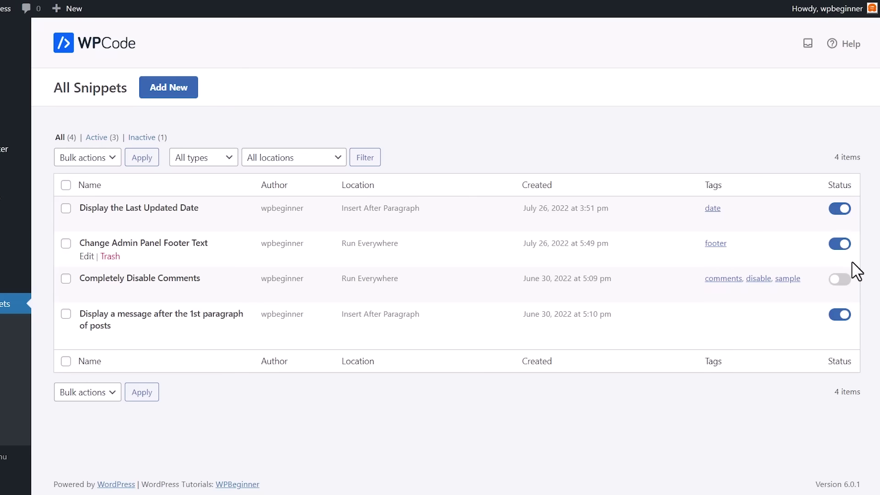
- Start a new snippet and browse the All Snippets category of the WPCode library
{"action": "left_click", "coordinate": [176, 96]}
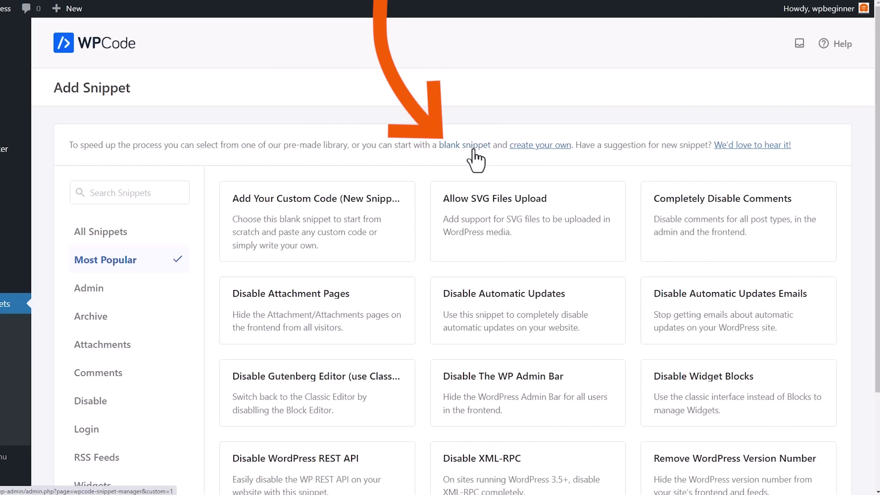
{"action": "scroll", "coordinate": [429, 158], "scroll_direction": "down", "scroll_amount": 2}
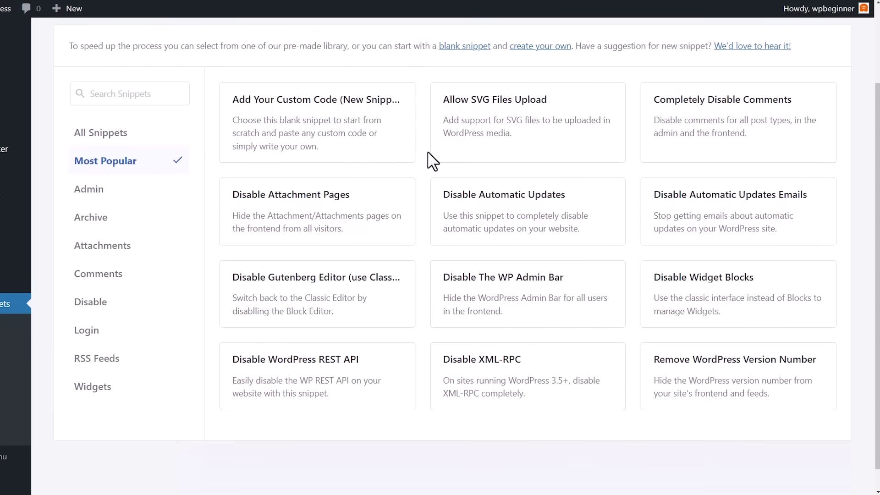
{"action": "left_click", "coordinate": [121, 136]}
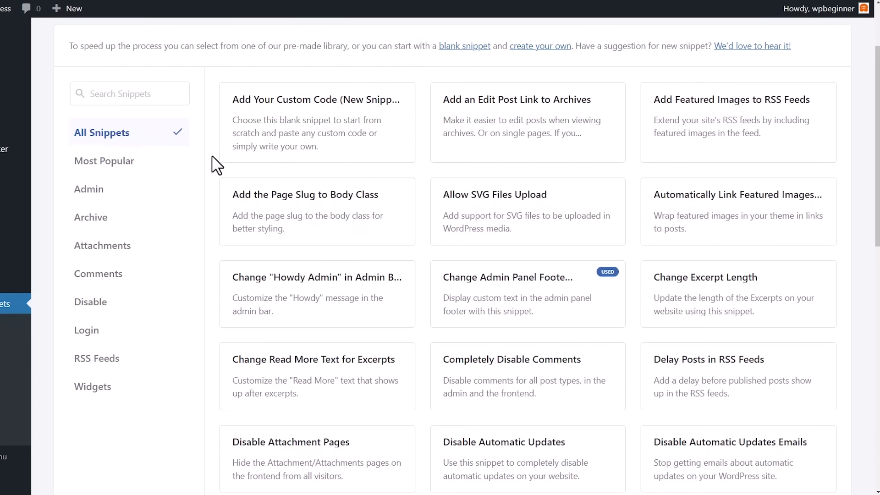
{"action": "scroll", "coordinate": [218, 165], "scroll_direction": "down", "scroll_amount": 2}
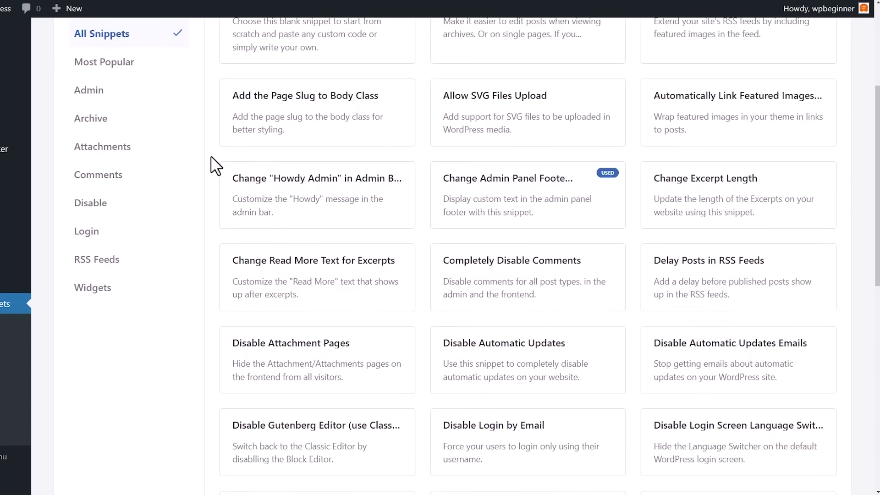
{"action": "scroll", "coordinate": [215, 166], "scroll_direction": "up", "scroll_amount": 1}
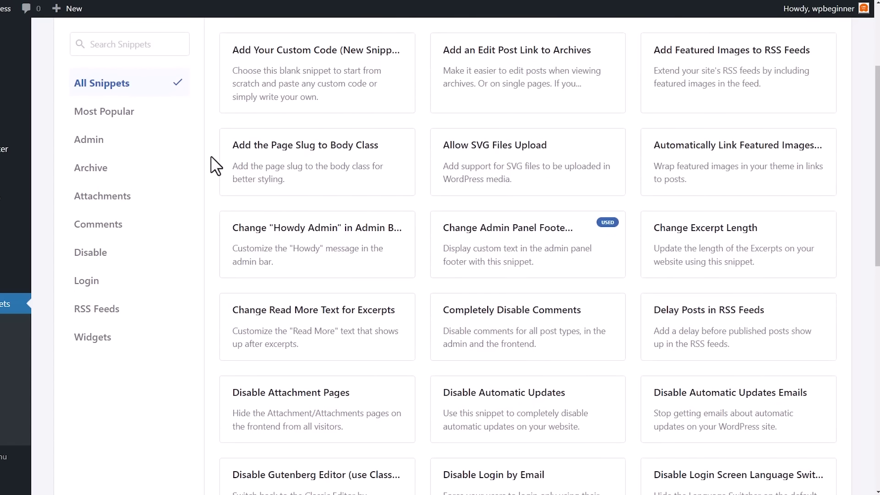
{"action": "scroll", "coordinate": [216, 166], "scroll_direction": "up", "scroll_amount": 1}
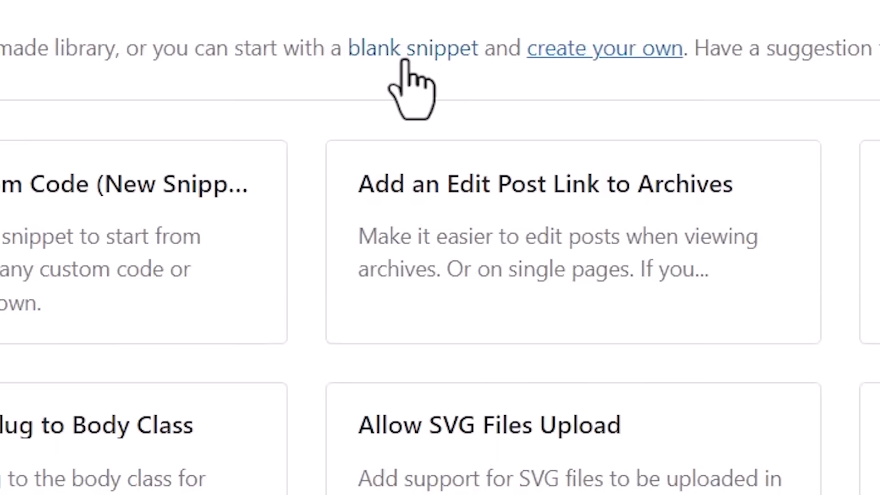
- Create a blank snippet titled 'Remove WordPress Version' and paste in the version-removal code
{"action": "left_click", "coordinate": [460, 49]}
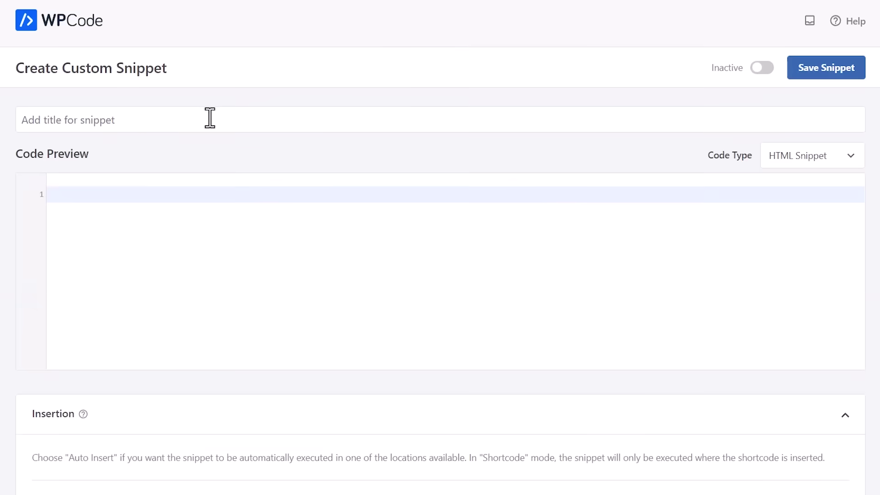
{"action": "left_click", "coordinate": [207, 120]}
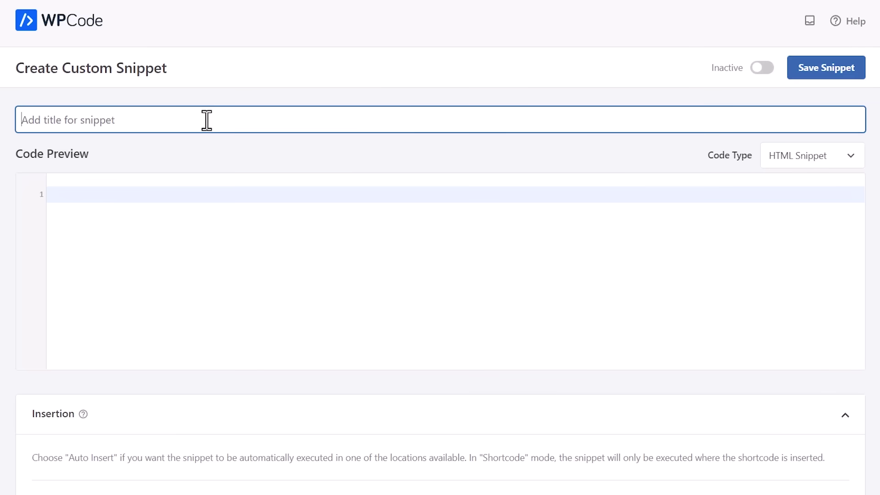
{"action": "type", "text": "Remove "}
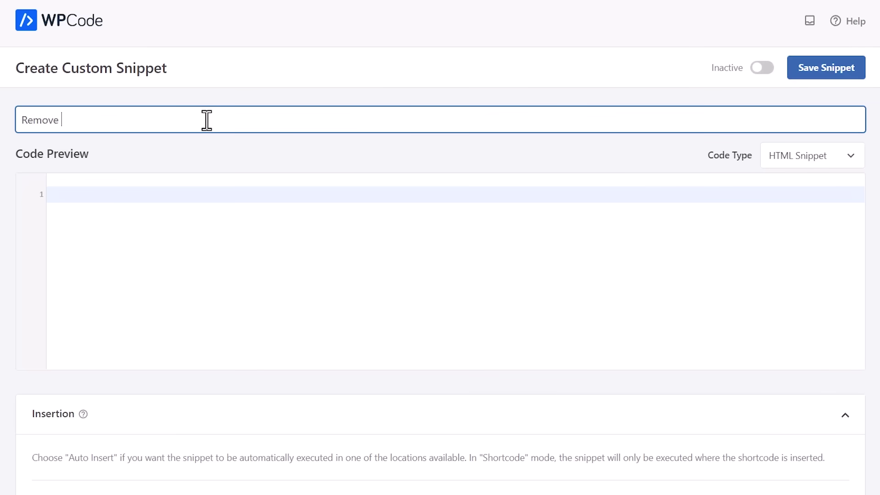
{"action": "type", "text": "WordPress Version"}
{"action": "left_click", "coordinate": [164, 194]}
{"action": "type", "text": "function wpb_remove_version() { return ''; } add_filter('the_generator', 'wpb_remove_version');"}
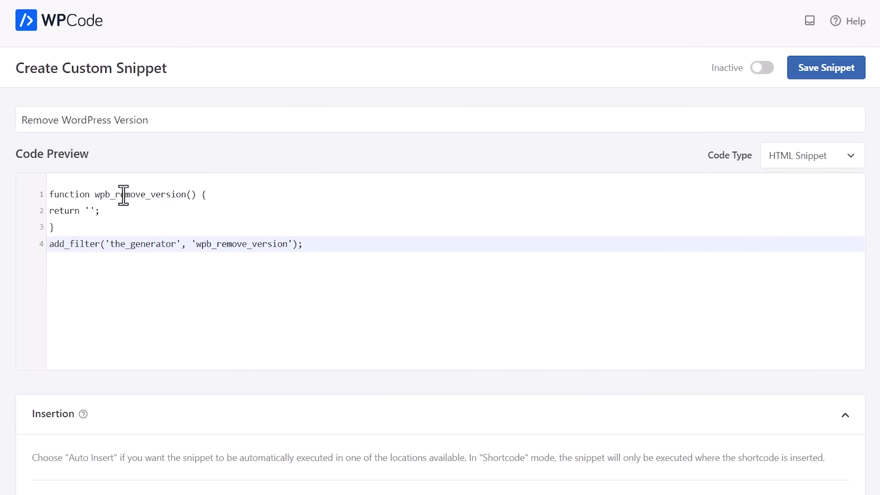
{"action": "left_click", "coordinate": [54, 195]}
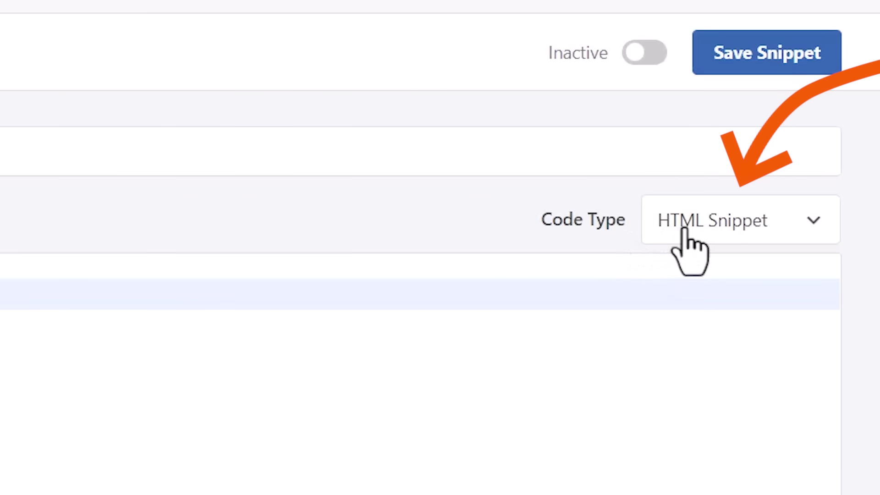
{"action": "left_click", "coordinate": [687, 235]}
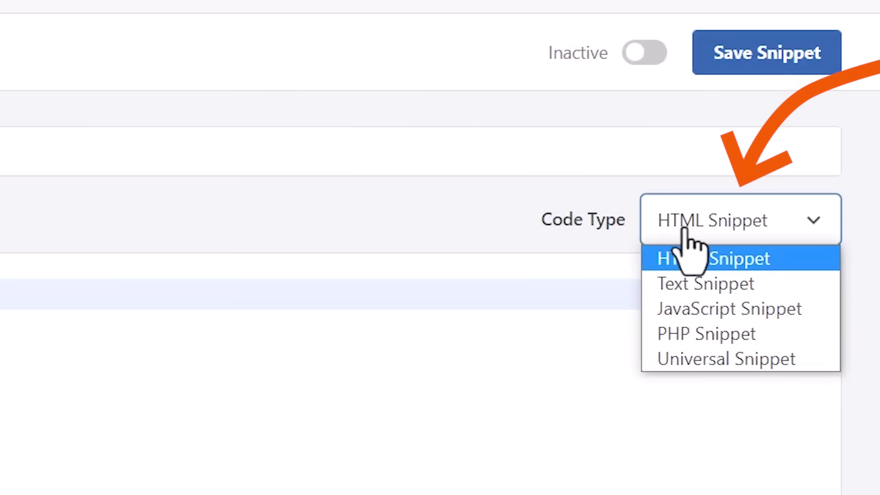
{"action": "left_click", "coordinate": [724, 339]}
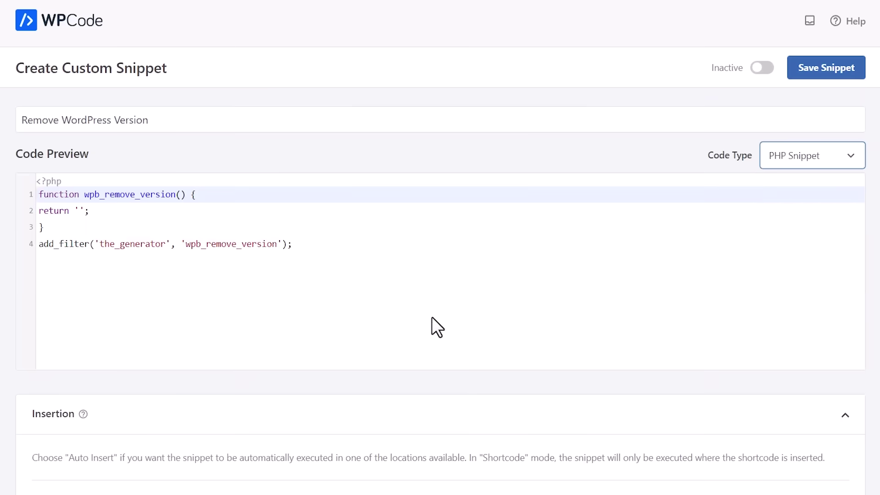
{"action": "scroll", "coordinate": [432, 317], "scroll_direction": "down", "scroll_amount": 6}
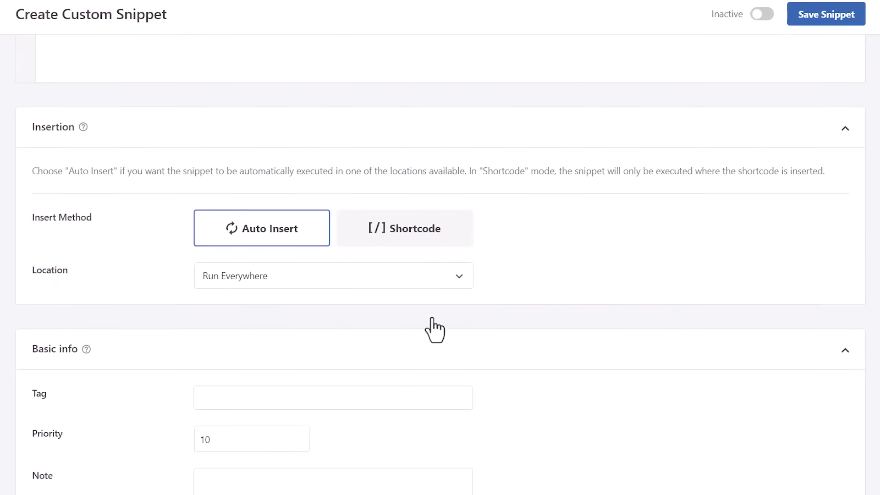
{"action": "scroll", "coordinate": [435, 330], "scroll_direction": "down", "scroll_amount": 1}
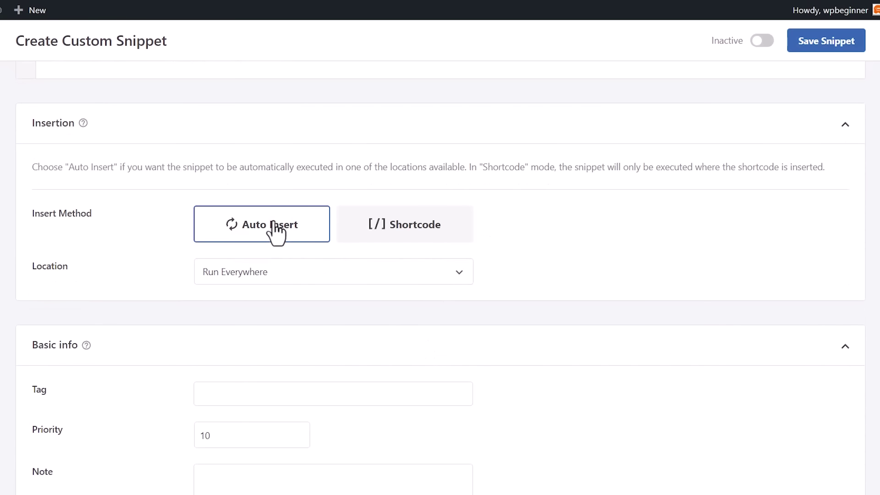
{"action": "left_click", "coordinate": [263, 275]}
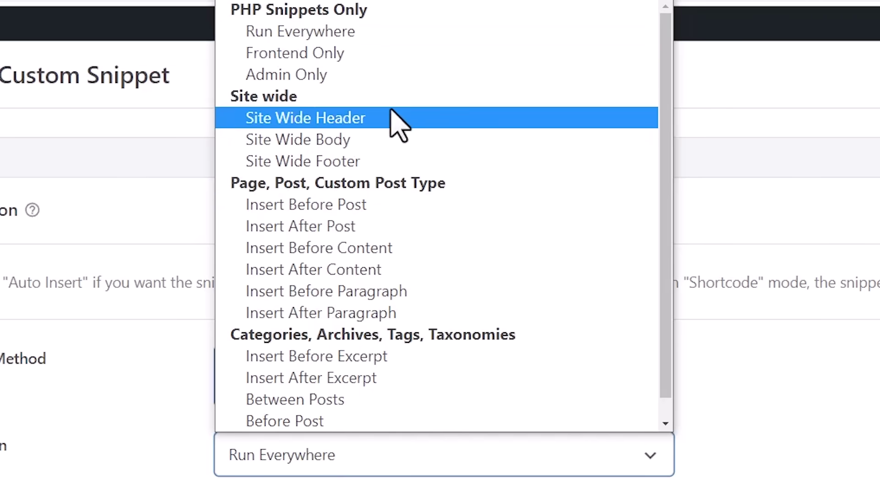
{"action": "left_click", "coordinate": [384, 33]}
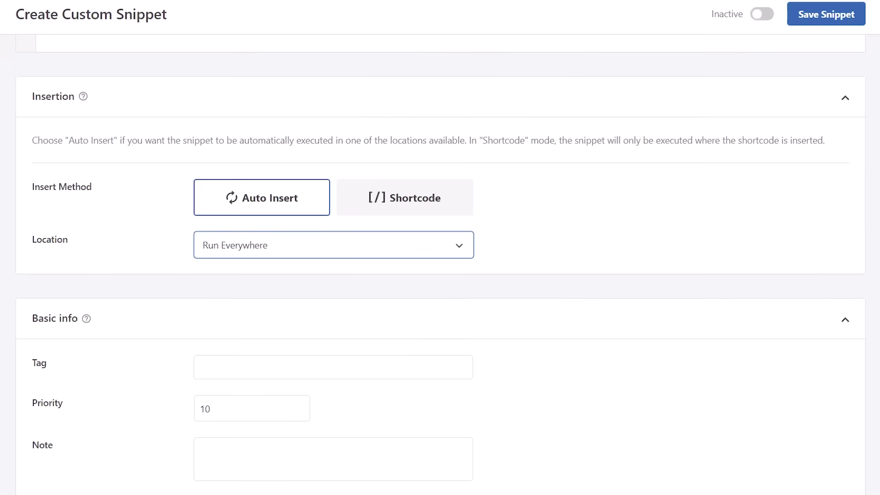
{"action": "left_click", "coordinate": [411, 202]}
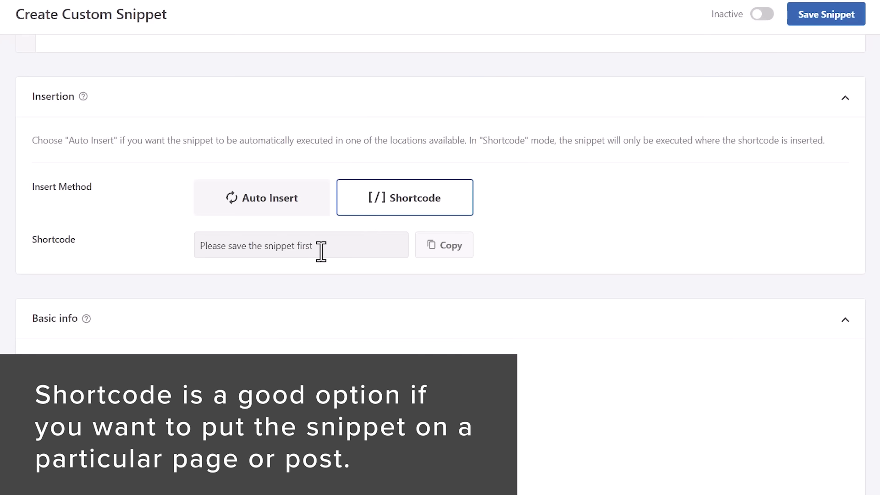
{"action": "left_click", "coordinate": [296, 210]}
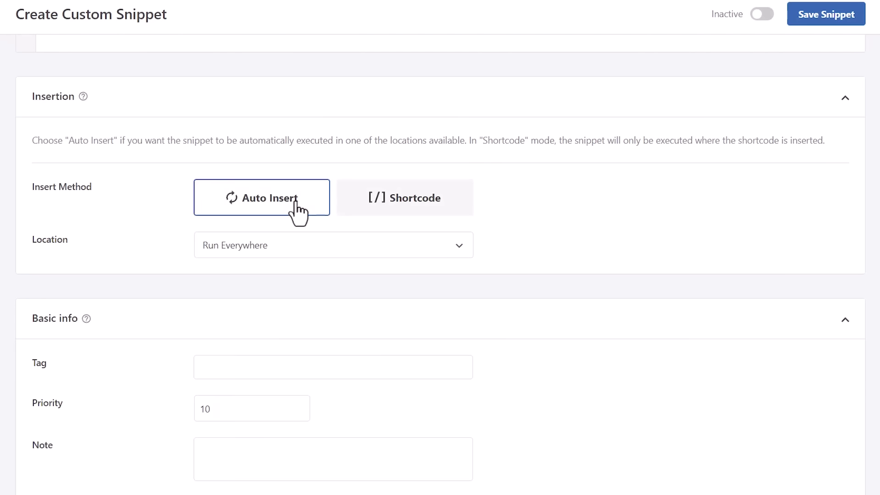
{"action": "scroll", "coordinate": [570, 255], "scroll_direction": "down", "scroll_amount": 4}
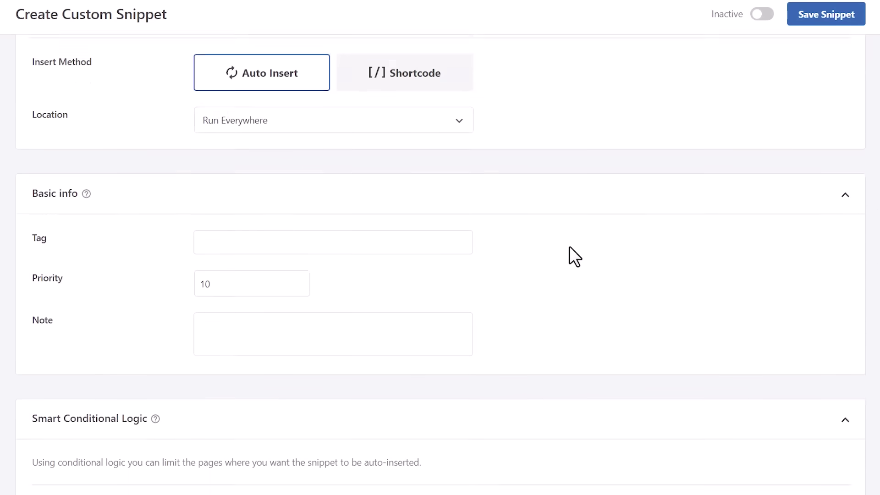
{"action": "left_click", "coordinate": [213, 205]}
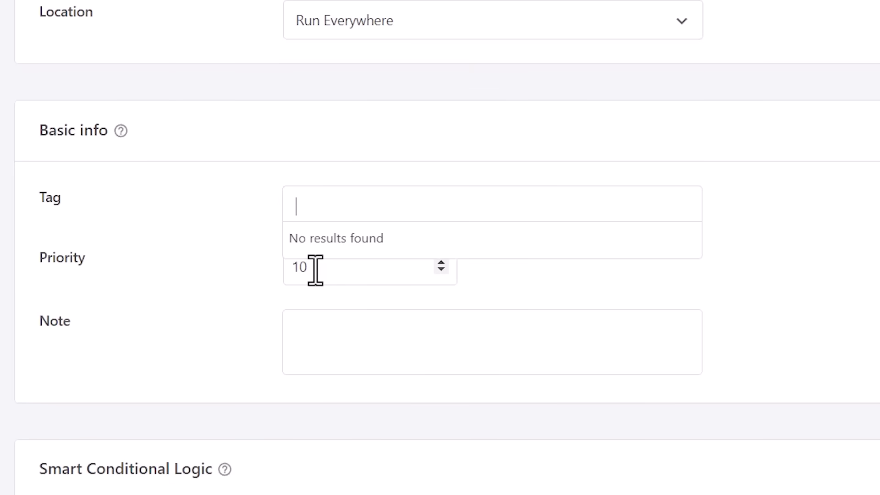
- Add the tag 'WordPress version' in the snippet's Tag field
{"action": "left_click", "coordinate": [300, 346]}
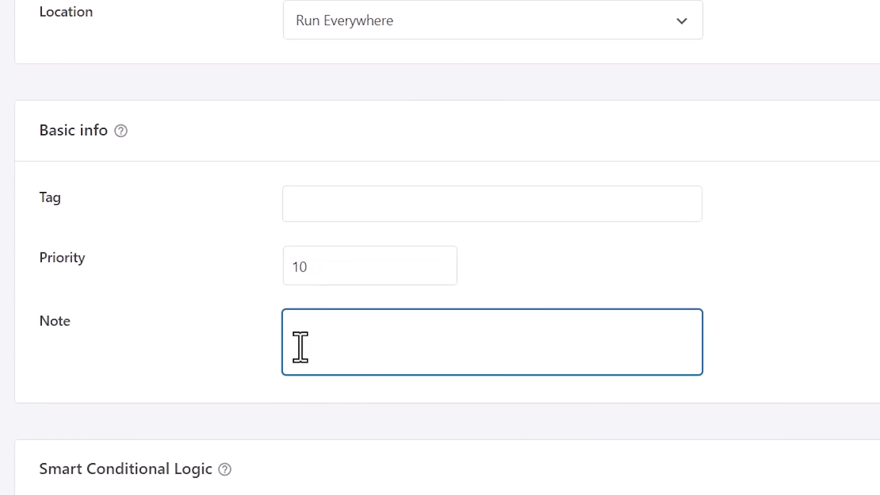
{"action": "left_click", "coordinate": [329, 209]}
{"action": "left_click", "coordinate": [383, 208]}
{"action": "type", "text": "wo"}
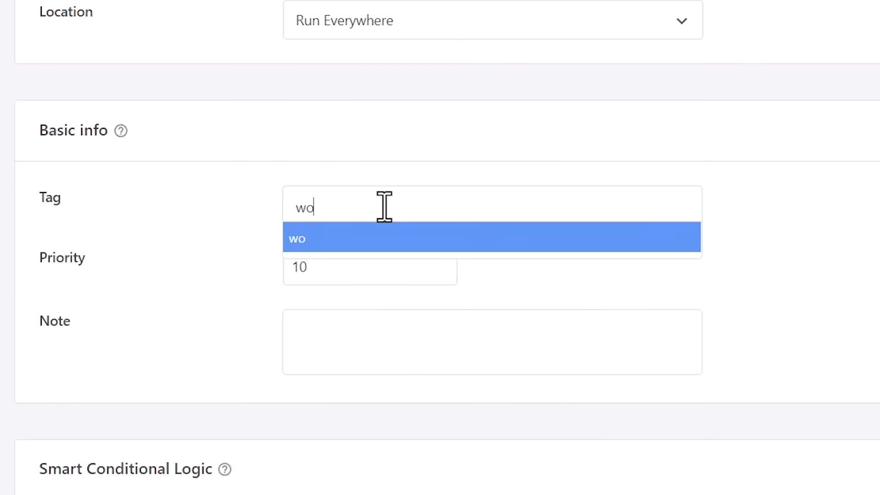
{"action": "key", "text": "BackSpace"}
{"action": "key", "text": "BackSpace"}
{"action": "type", "text": "Word"}
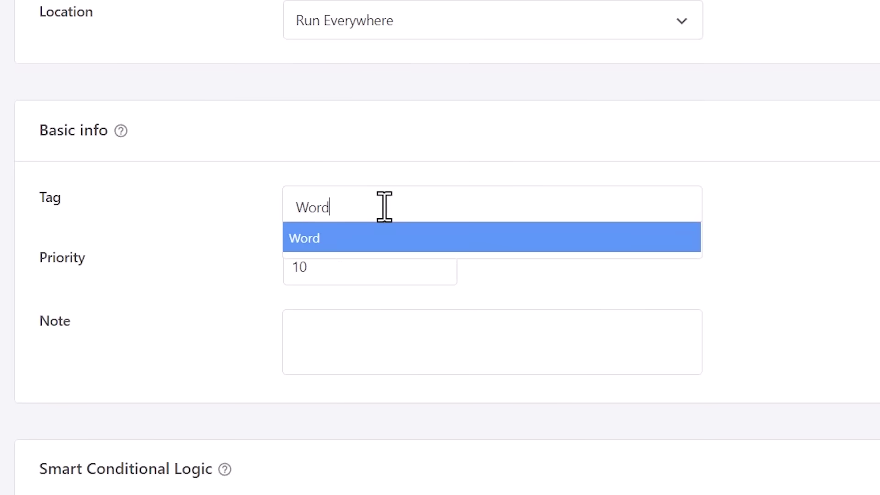
{"action": "type", "text": "Press version"}
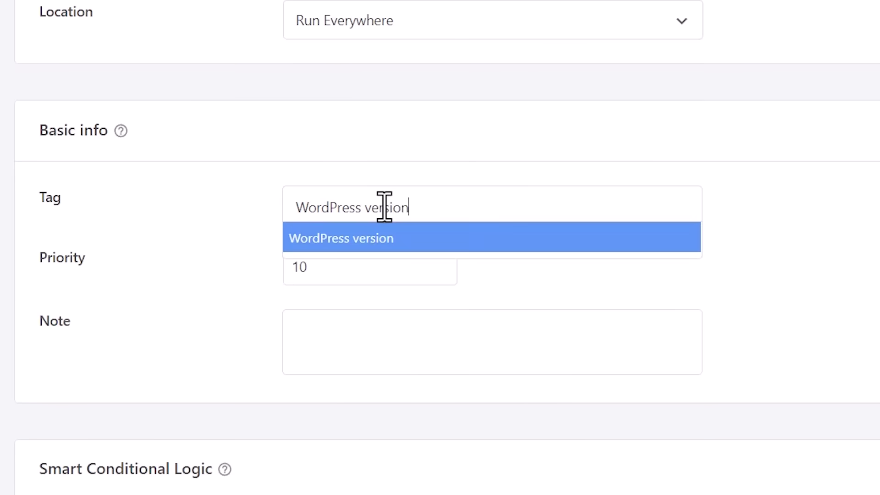
{"action": "key", "text": "Return"}
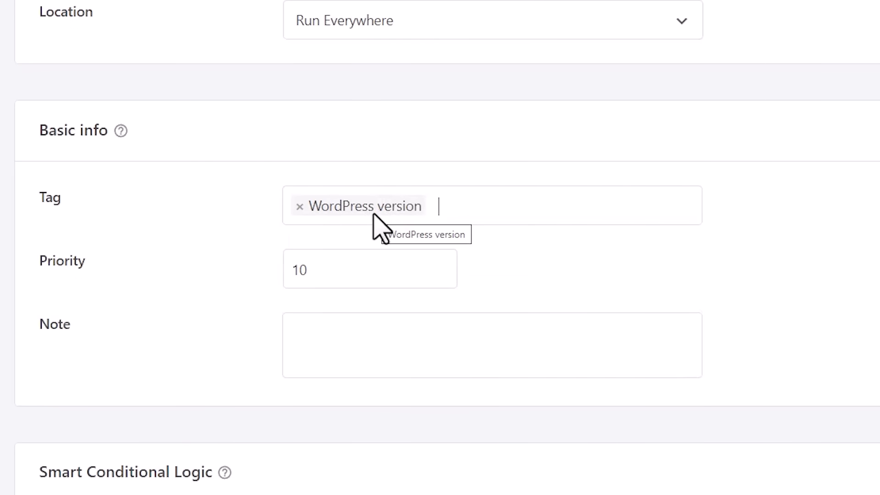
- Enter 'removing WordPress version' in the snippet's Note field
{"action": "scroll", "coordinate": [800, 456], "scroll_direction": "down", "scroll_amount": 3}
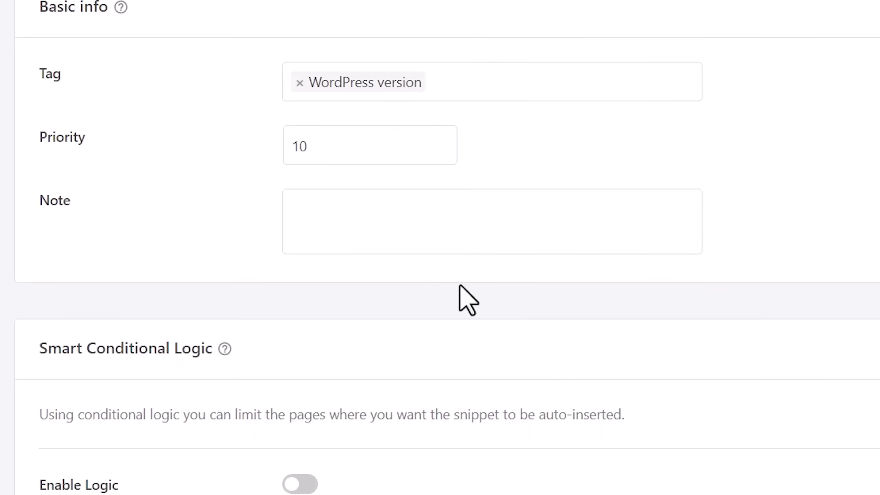
{"action": "left_click", "coordinate": [405, 223]}
{"action": "type", "text": "removi"}
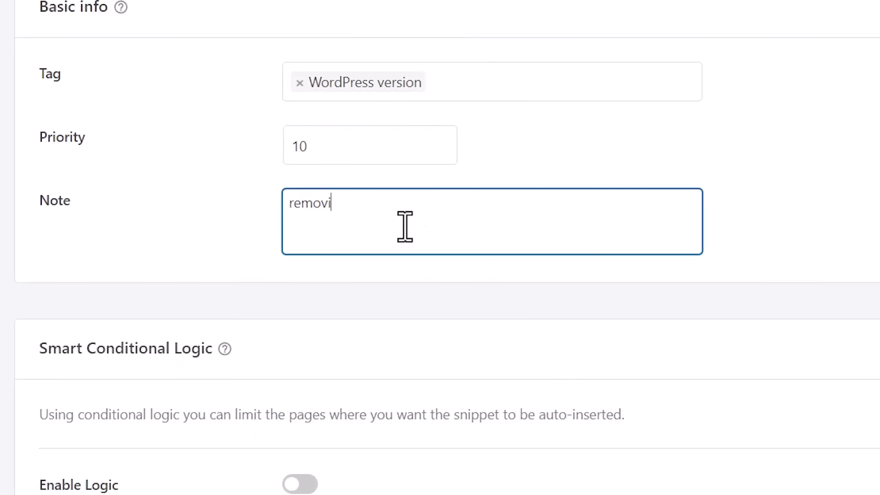
{"action": "type", "text": "ng WordP"}
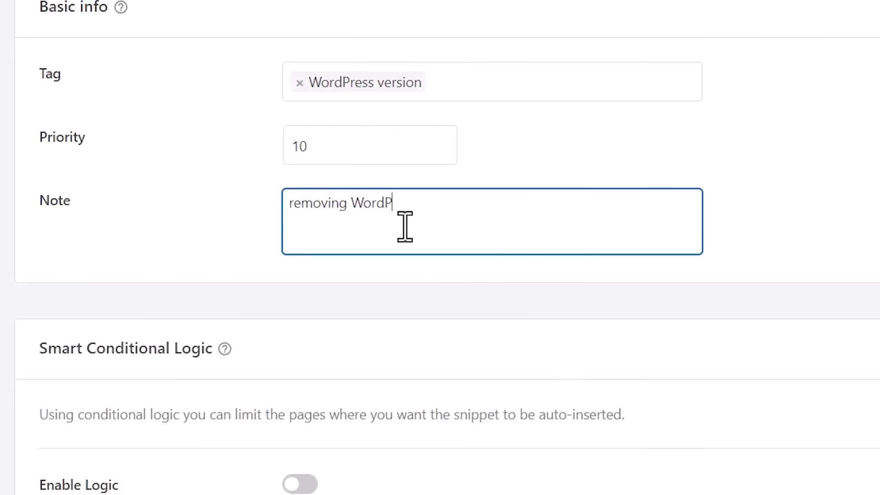
{"action": "type", "text": "ress version"}
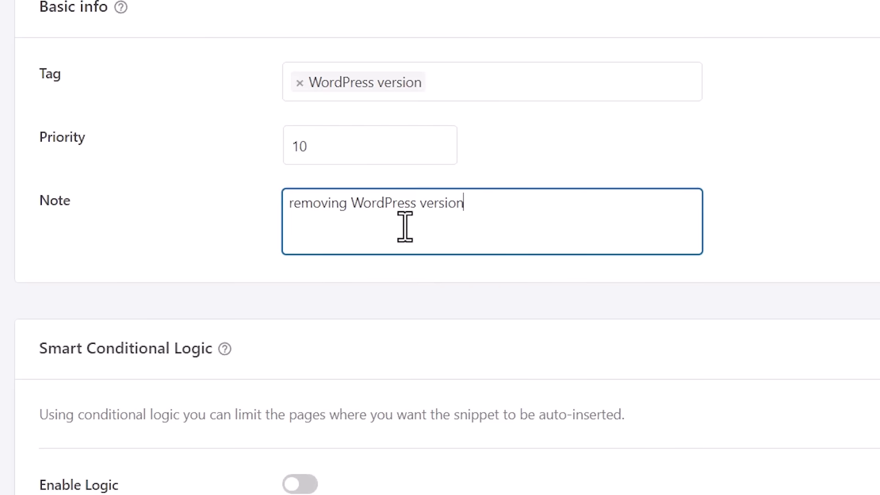
{"action": "scroll", "coordinate": [336, 249], "scroll_direction": "down", "scroll_amount": 3}
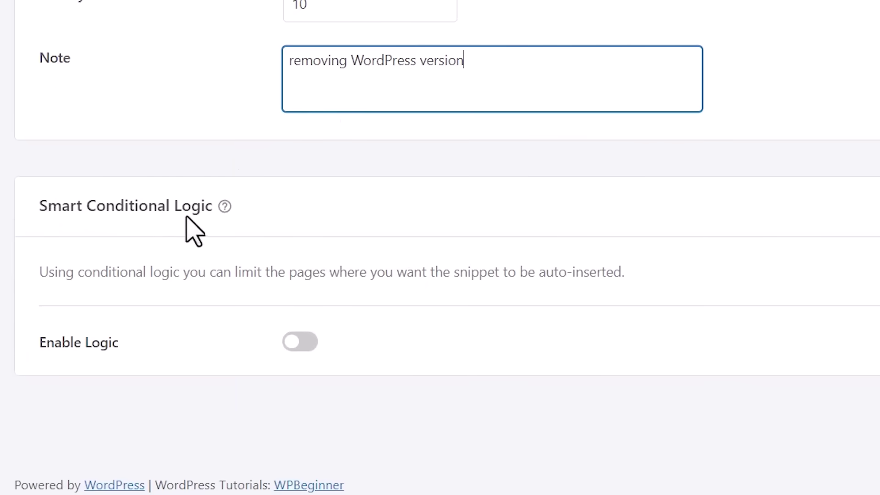
- Enable Smart Conditional Logic with the mode kept on Show
{"action": "left_click", "coordinate": [309, 342]}
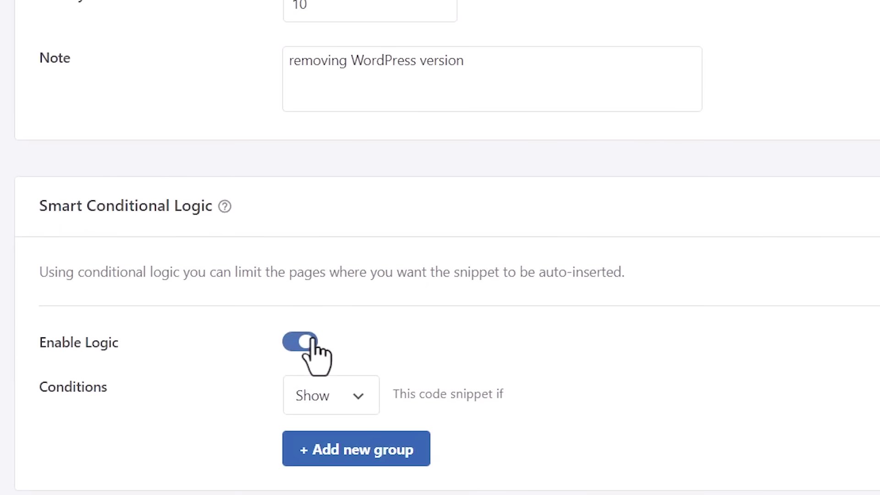
{"action": "scroll", "coordinate": [284, 348], "scroll_direction": "down", "scroll_amount": 2}
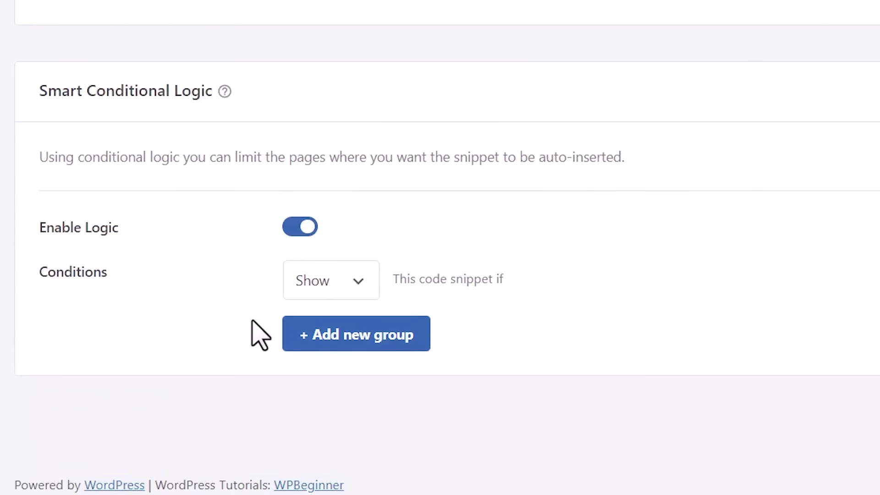
{"action": "left_click", "coordinate": [311, 282]}
{"action": "left_click", "coordinate": [307, 302]}
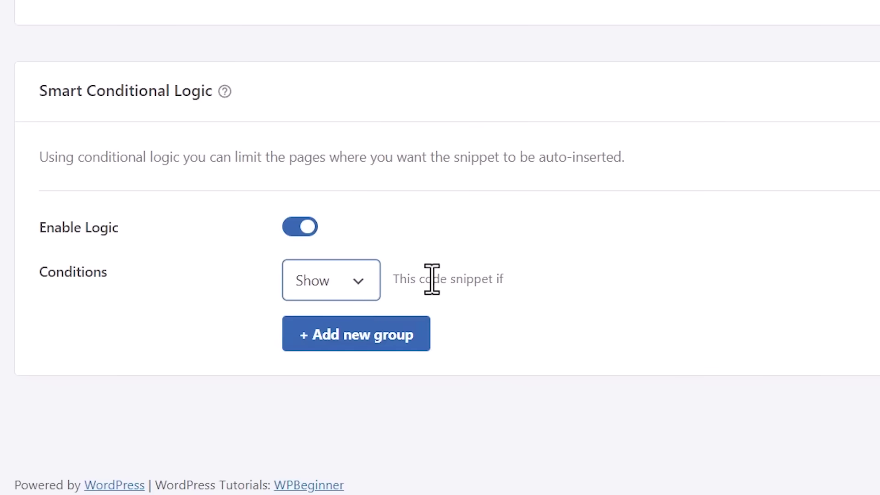
- Add a condition group requiring User Role Is Contributor
{"action": "left_click", "coordinate": [367, 343]}
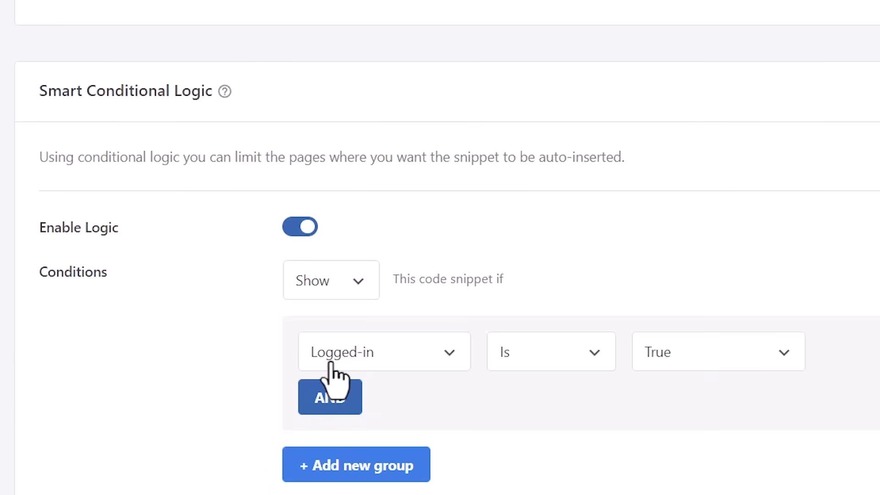
{"action": "scroll", "coordinate": [228, 344], "scroll_direction": "down", "scroll_amount": 3}
{"action": "left_click", "coordinate": [389, 225]}
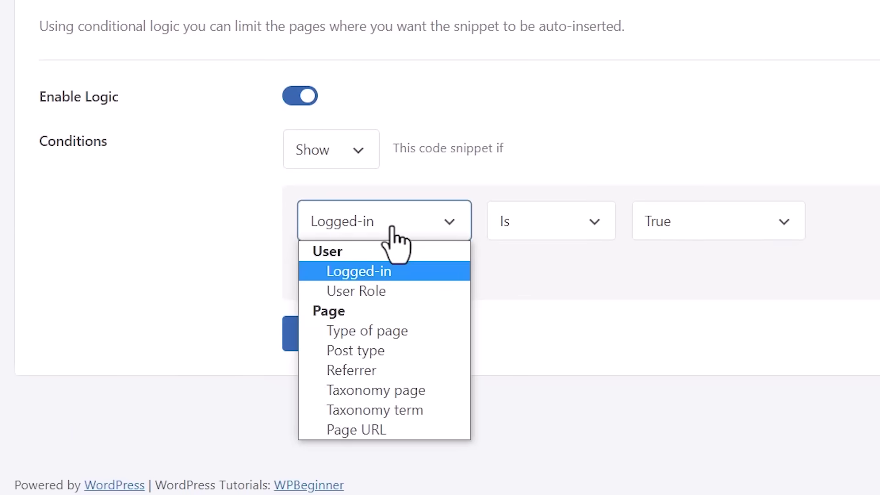
{"action": "left_click", "coordinate": [375, 297]}
{"action": "left_click", "coordinate": [715, 227]}
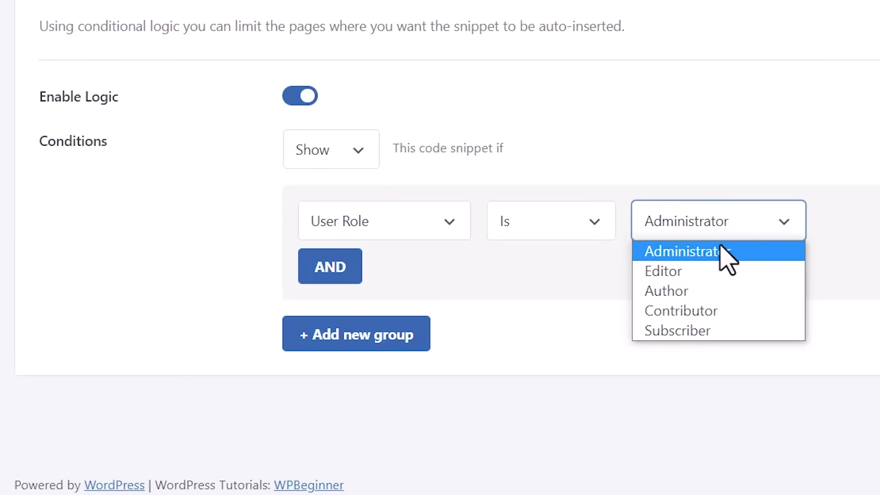
{"action": "left_click", "coordinate": [694, 312]}
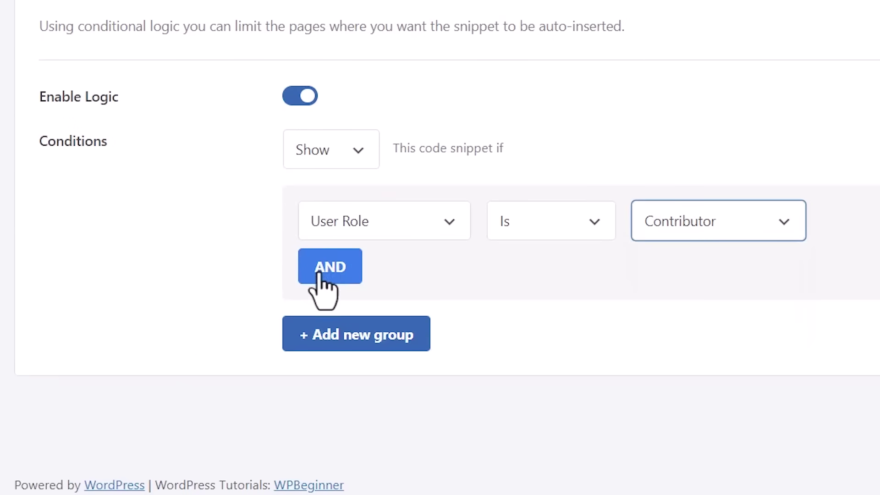
- Add a second Page URL condition, then remove it again
{"action": "left_click", "coordinate": [320, 275]}
{"action": "left_click", "coordinate": [320, 280]}
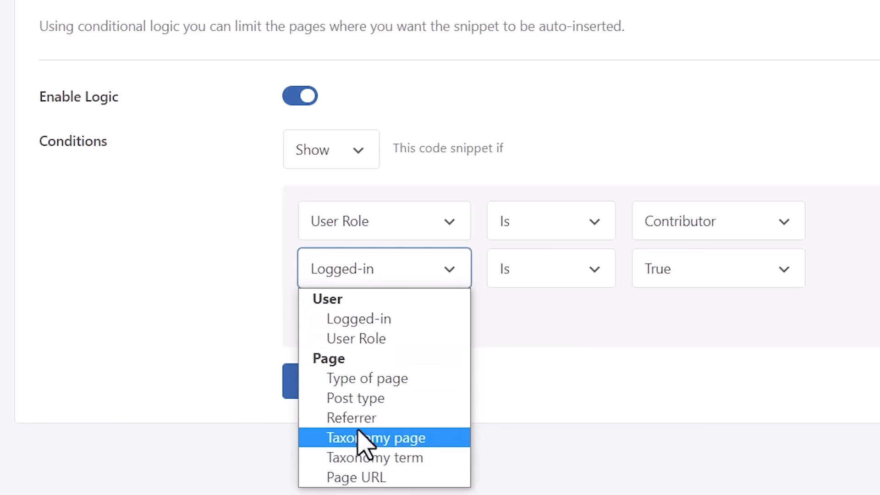
{"action": "left_click", "coordinate": [365, 477]}
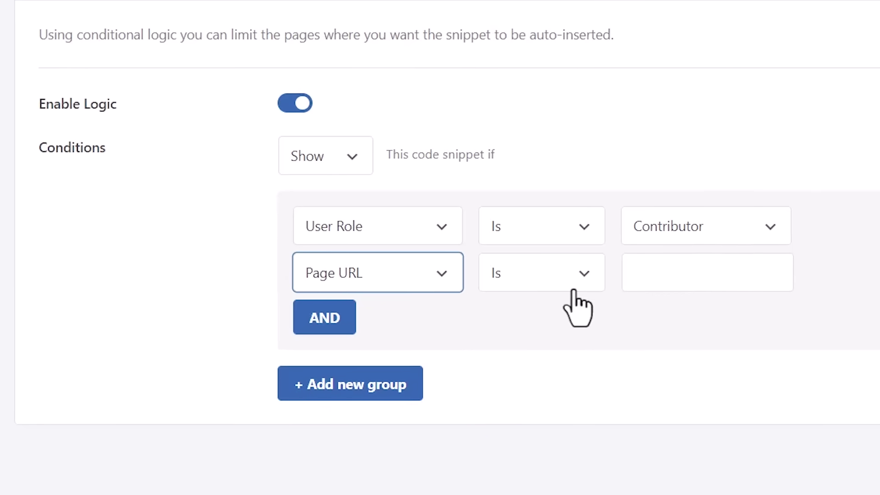
{"action": "left_click", "coordinate": [626, 346]}
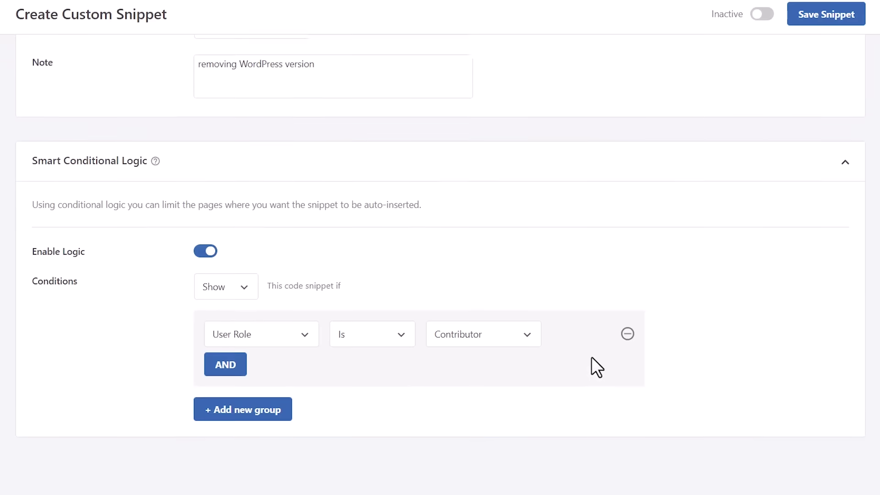
- Save the Remove WordPress Version snippet and switch its status toggle to Active
{"action": "scroll", "coordinate": [592, 357], "scroll_direction": "up", "scroll_amount": 2}
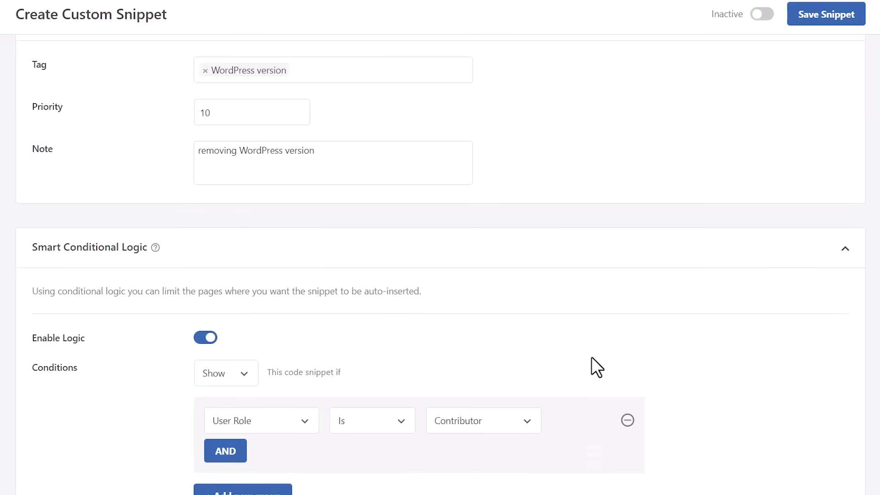
{"action": "left_click", "coordinate": [813, 18]}
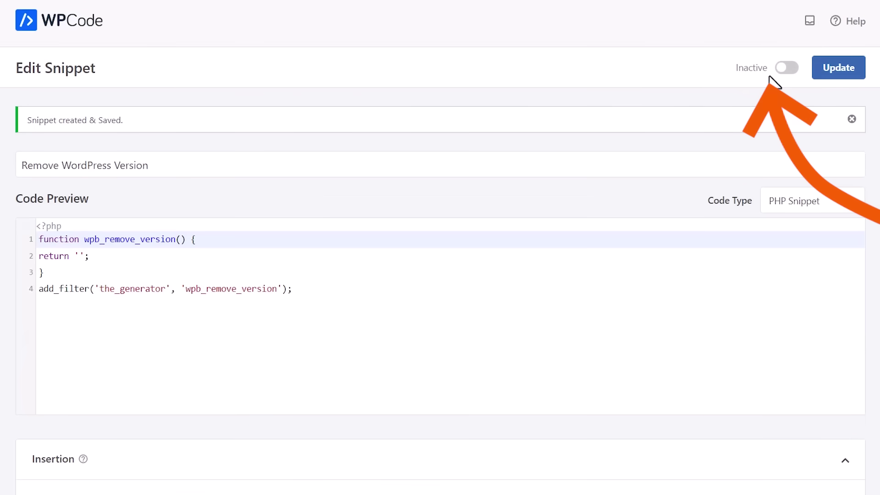
{"action": "left_click", "coordinate": [789, 74]}
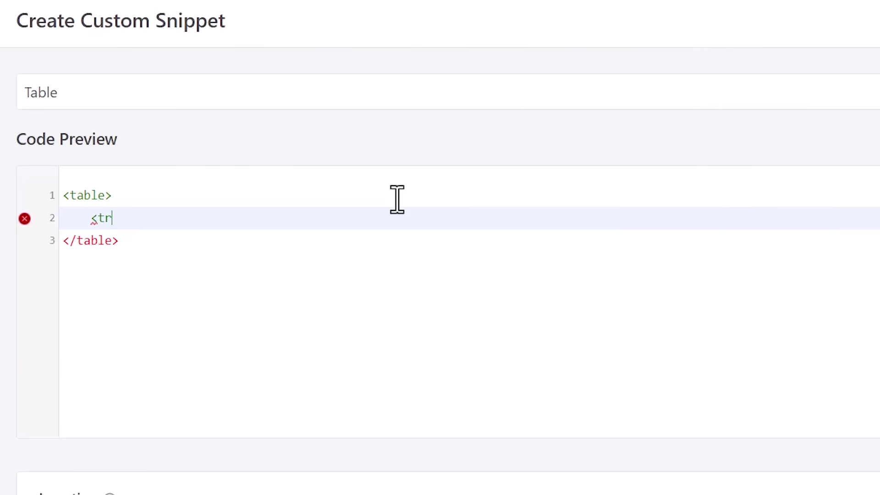
- Edit the Table snippet code, moving </tr> to its own line and making line 3 an opening <tr>
{"action": "type", "text": "></tr>"}
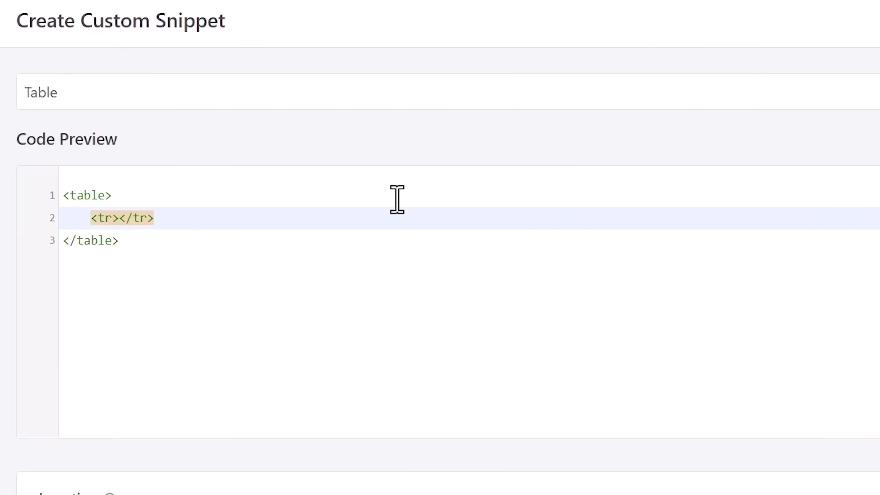
{"action": "key", "text": "Return"}
{"action": "key", "text": "Right"}
{"action": "key", "text": "Right"}
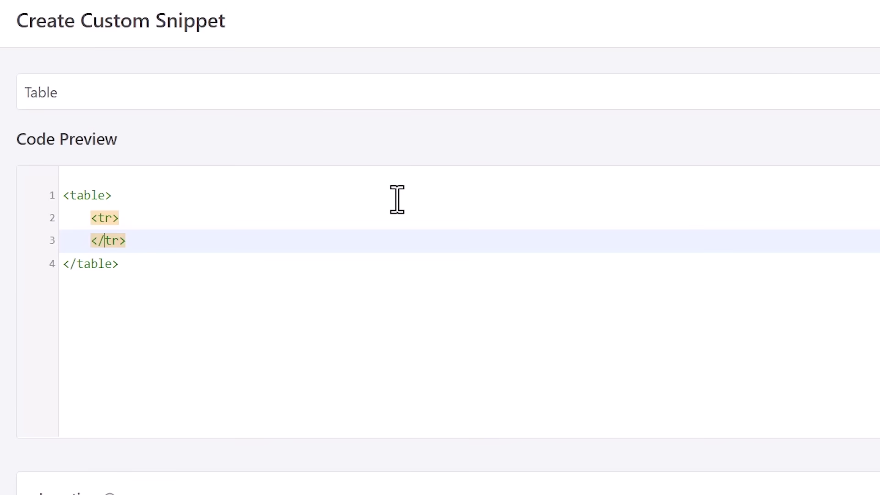
{"action": "key", "text": "BackSpace"}
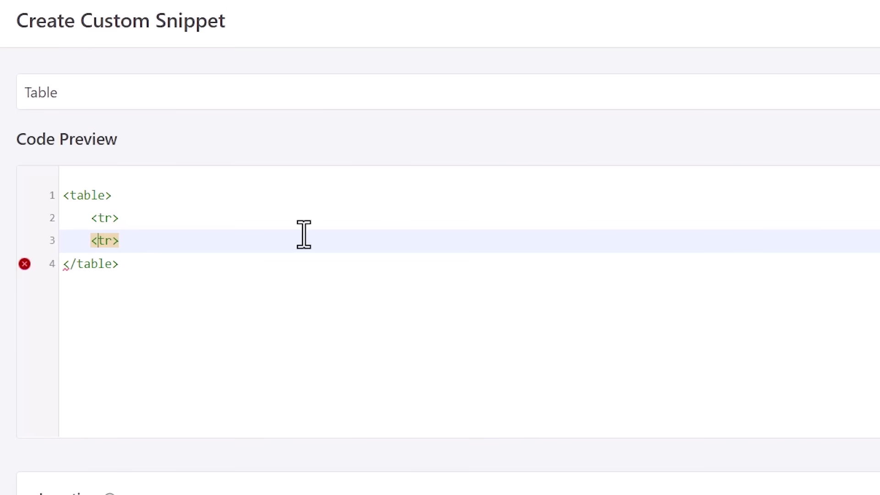
{"action": "mouse_move", "coordinate": [30, 271]}
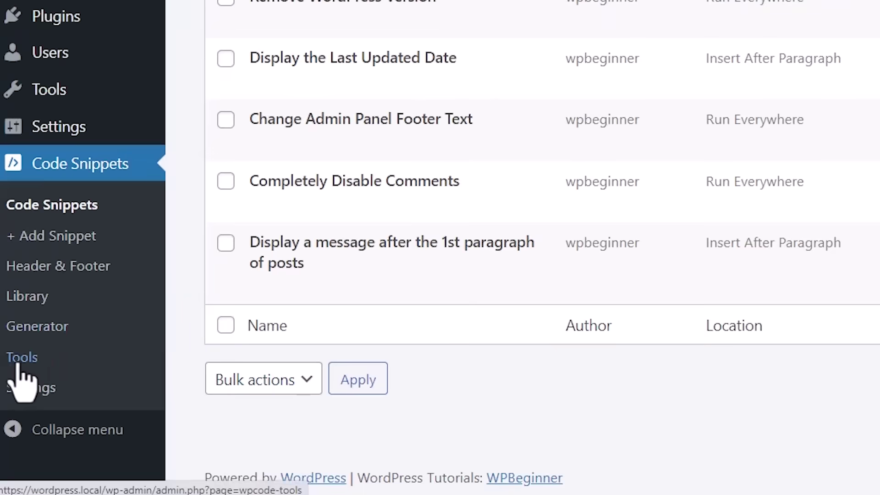
- In WPCode Tools, check the previous-plugin import list, then view System Info (WordPress 6.0.1, Twenty Twenty-One 1.6)
{"action": "left_click", "coordinate": [18, 365]}
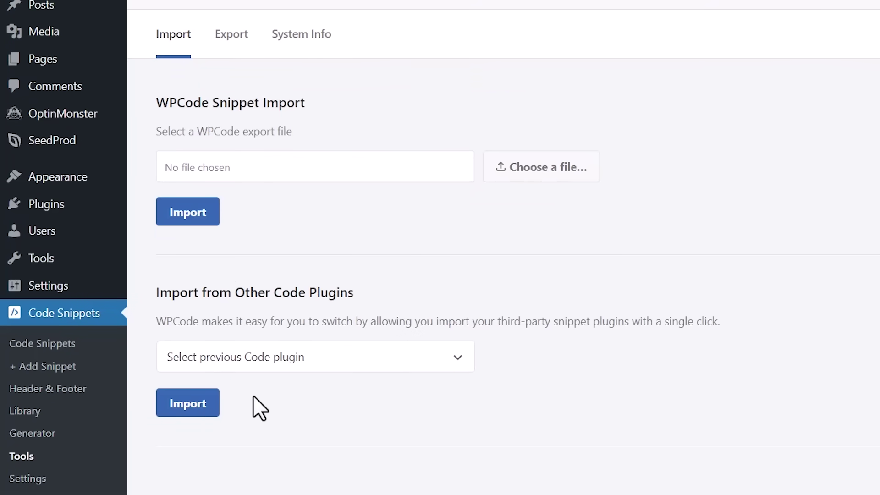
{"action": "left_click", "coordinate": [264, 367]}
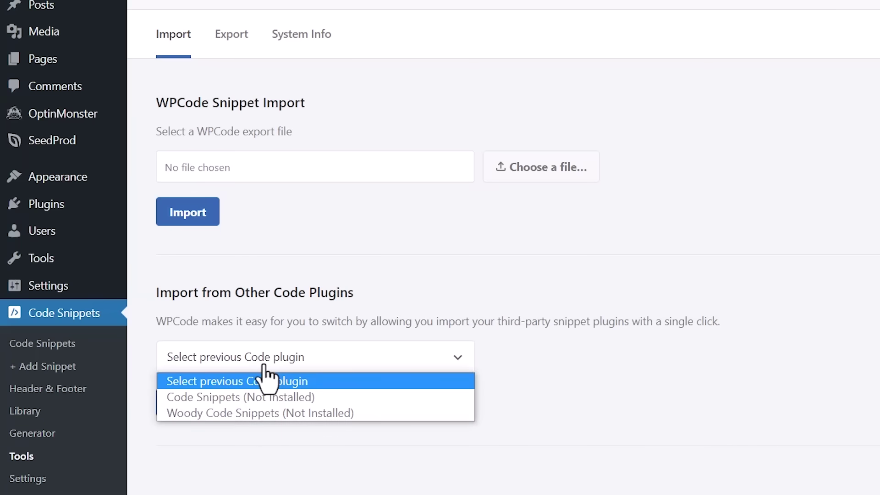
{"action": "left_click", "coordinate": [264, 367]}
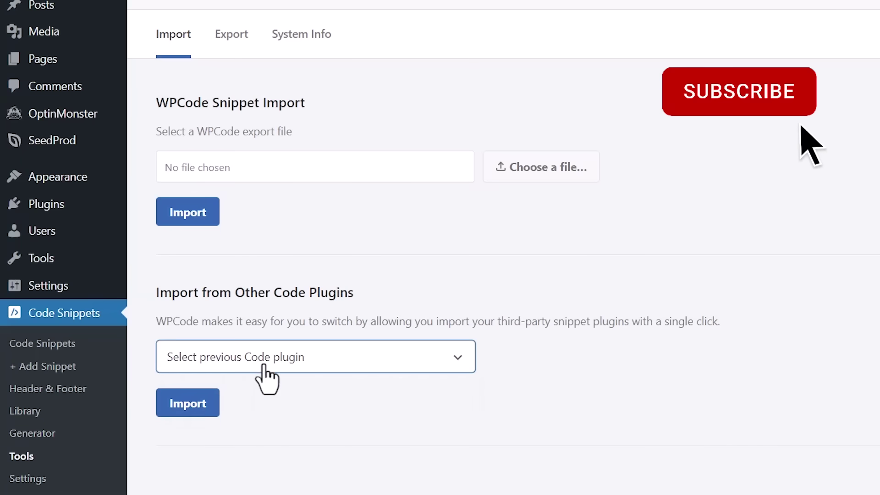
{"action": "left_click", "coordinate": [304, 38]}
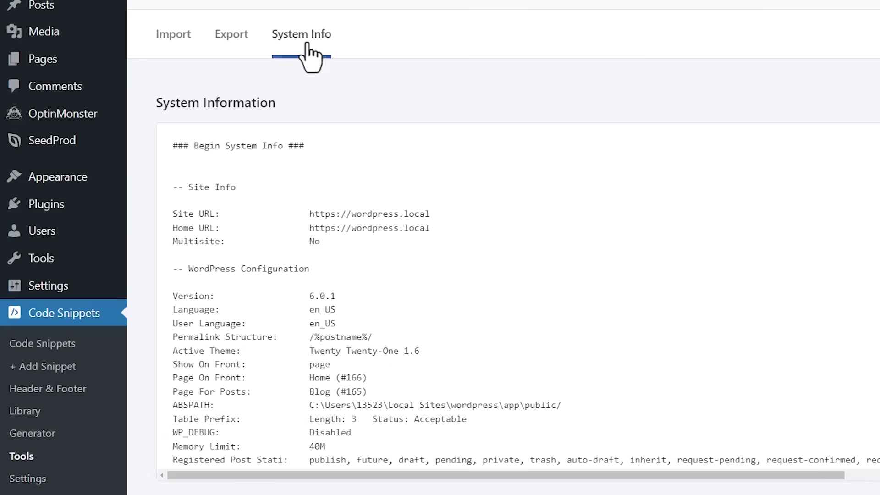
{"action": "scroll", "coordinate": [318, 163], "scroll_direction": "down", "scroll_amount": 2}
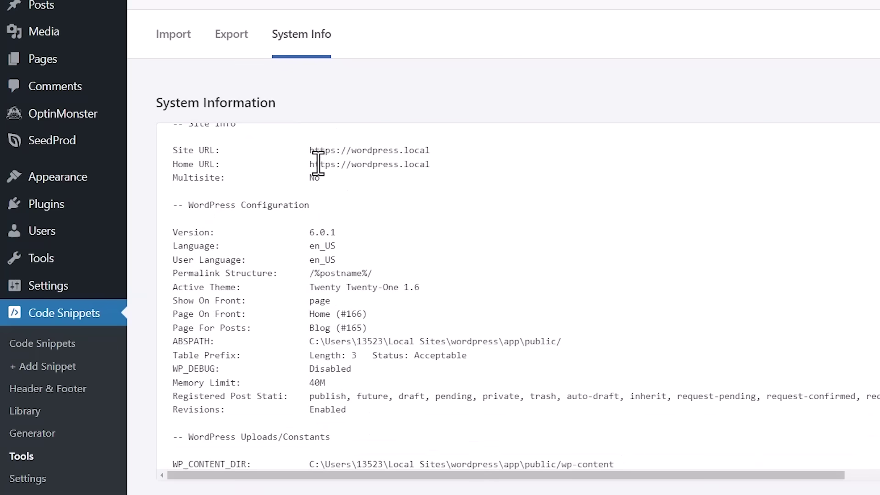
{"action": "scroll", "coordinate": [316, 172], "scroll_direction": "up", "scroll_amount": 2}
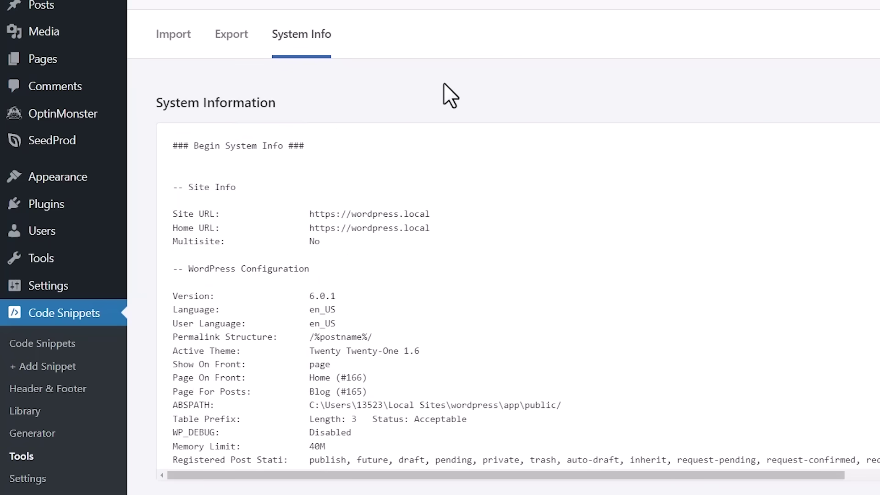
{"action": "scroll", "coordinate": [594, 287], "scroll_direction": "down", "scroll_amount": 5}
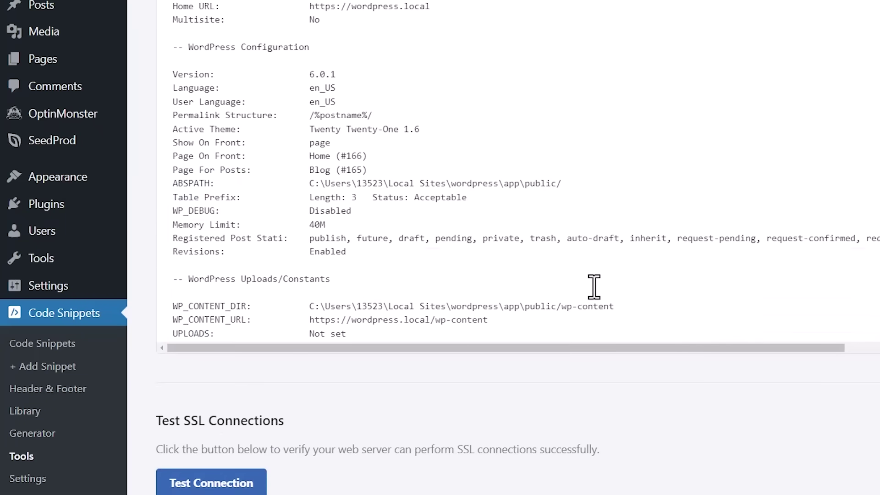
{"action": "scroll", "coordinate": [594, 287], "scroll_direction": "down", "scroll_amount": 3}
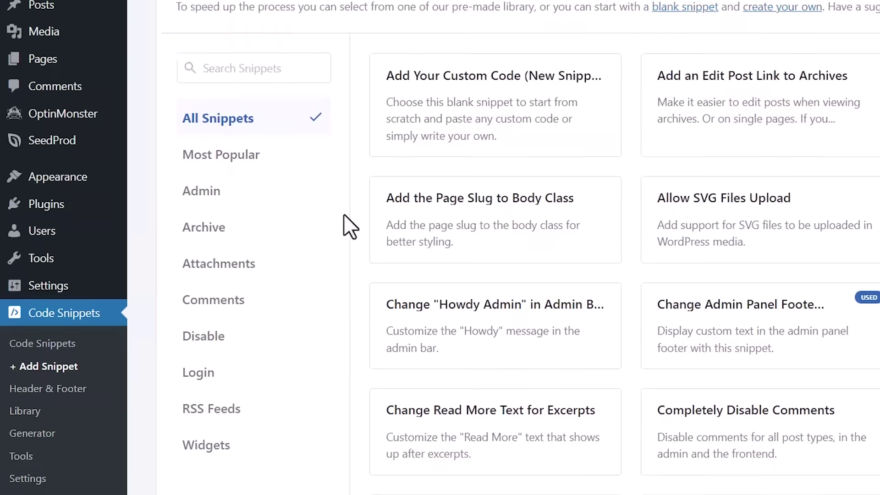
- Use the Completely Disable Comments library template and review its preloaded PHP code and Auto Insert setting
{"action": "scroll", "coordinate": [344, 215], "scroll_direction": "down", "scroll_amount": 2}
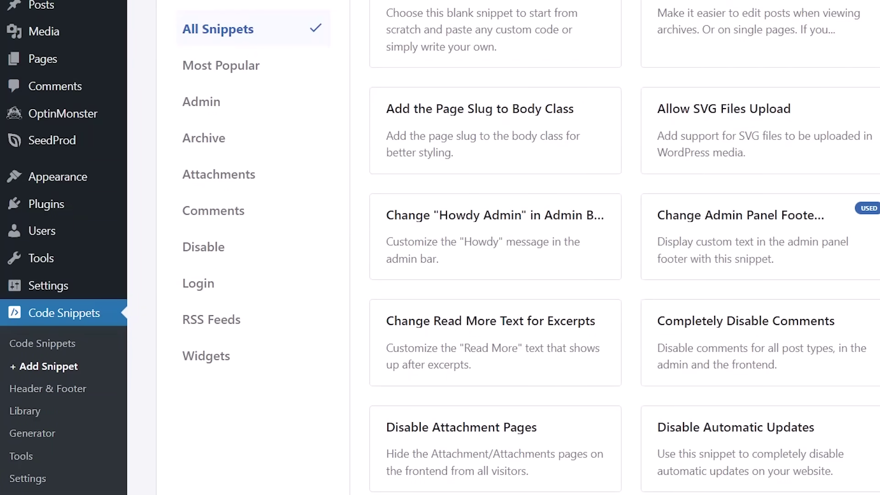
{"action": "mouse_move", "coordinate": [823, 366]}
{"action": "left_click", "coordinate": [736, 358]}
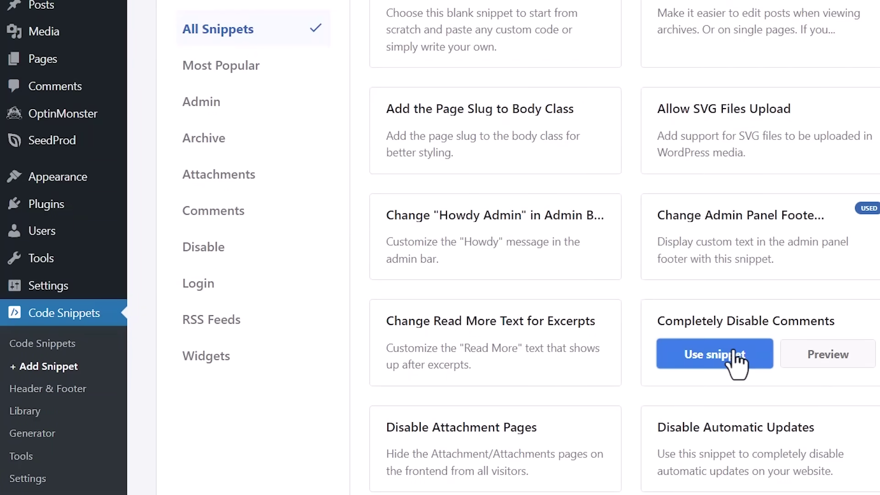
{"action": "scroll", "coordinate": [518, 248], "scroll_direction": "down", "scroll_amount": 3}
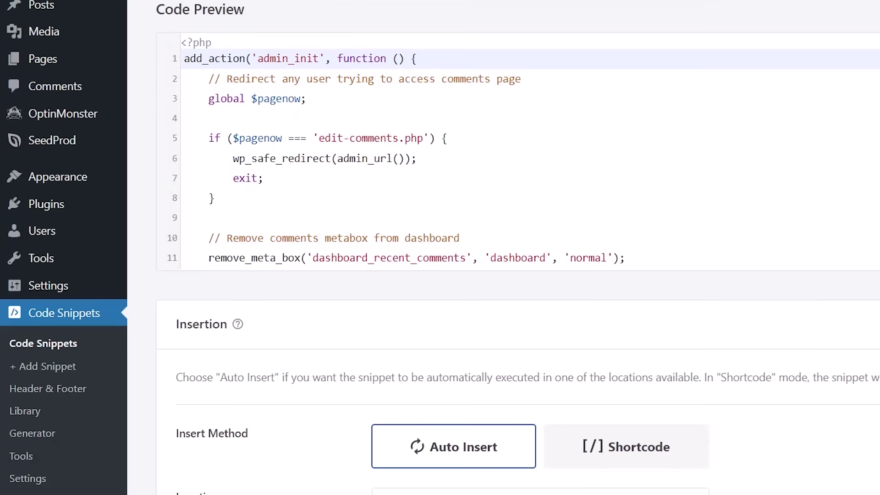